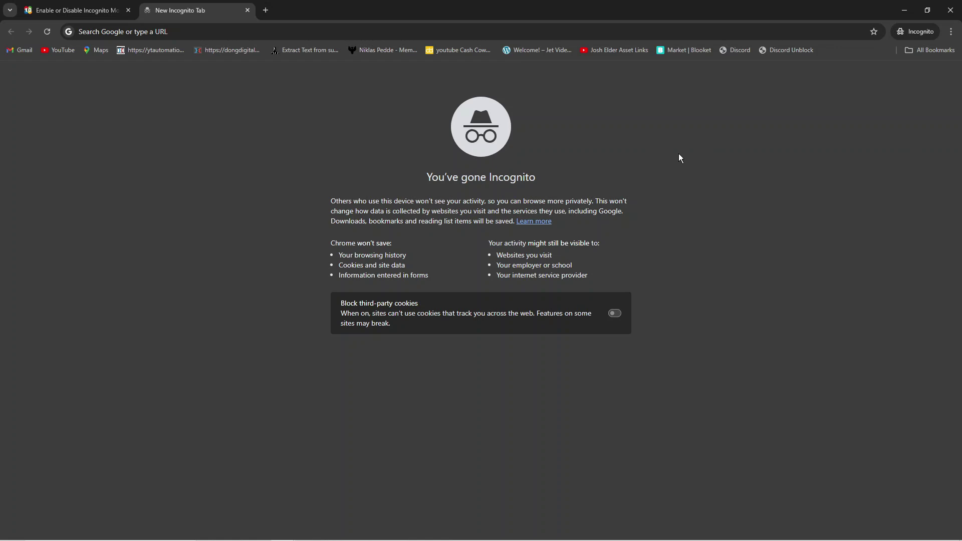
Step: Go to the TenForums Incognito tutorial, dismiss the ad, and scroll to the download steps
key("ctrl+shift+Tab")
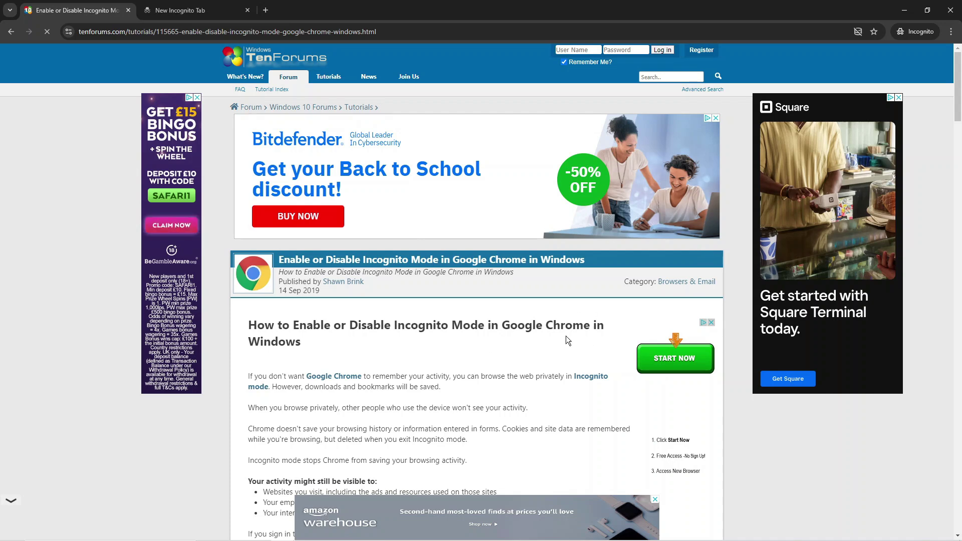
left_click(655, 499)
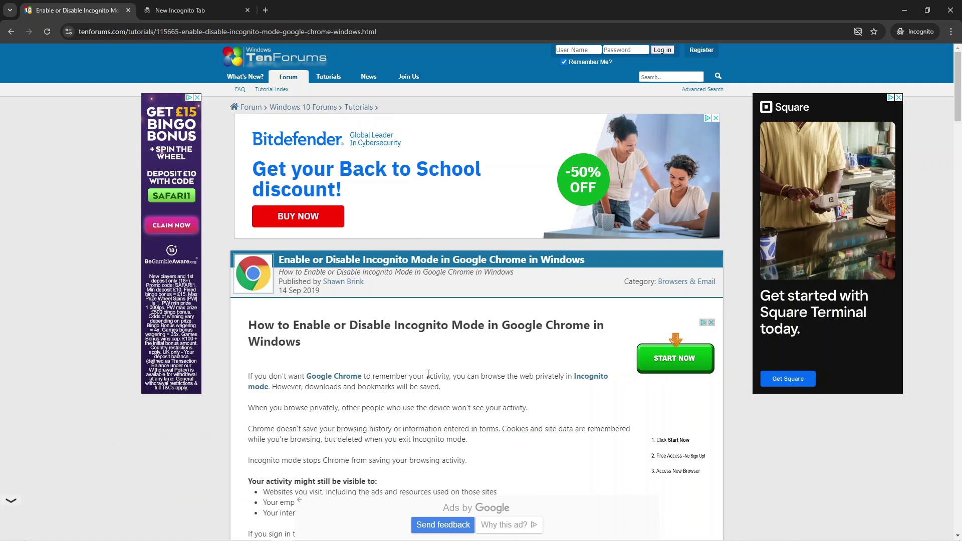
scroll(432, 350, "down", 15)
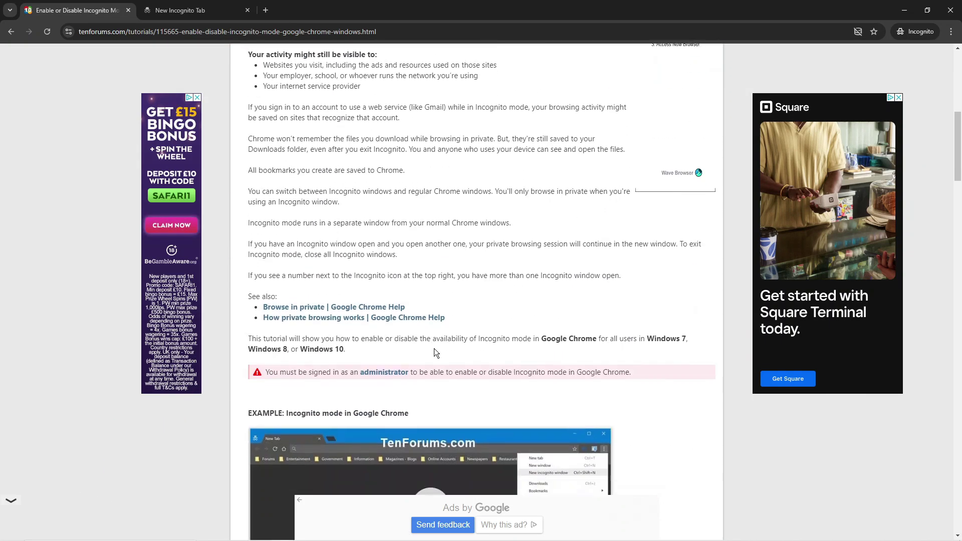
scroll(447, 345, "down", 8)
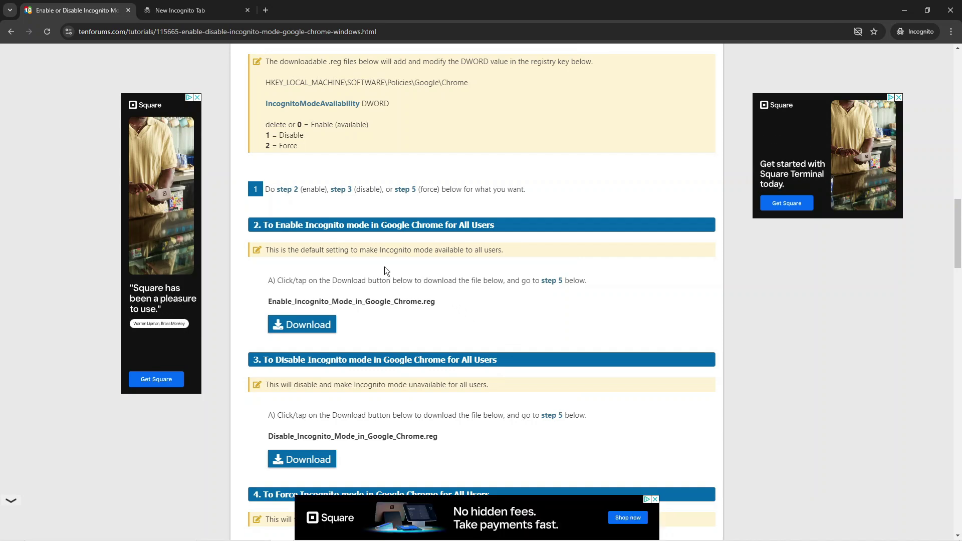
scroll(411, 267, "down", 1)
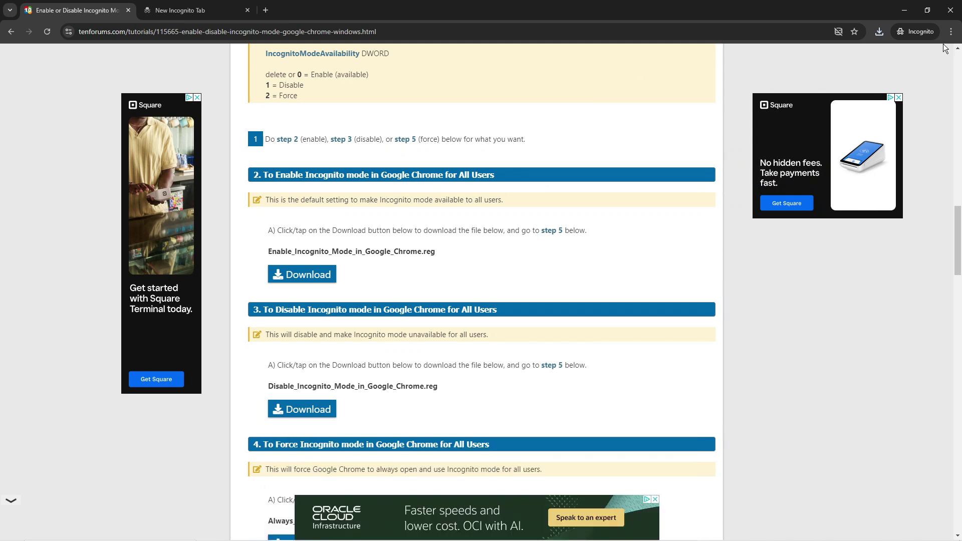
Step: Close Chrome, launch File Explorer from Windows search, open Downloads, then minimise it
left_click(956, 13)
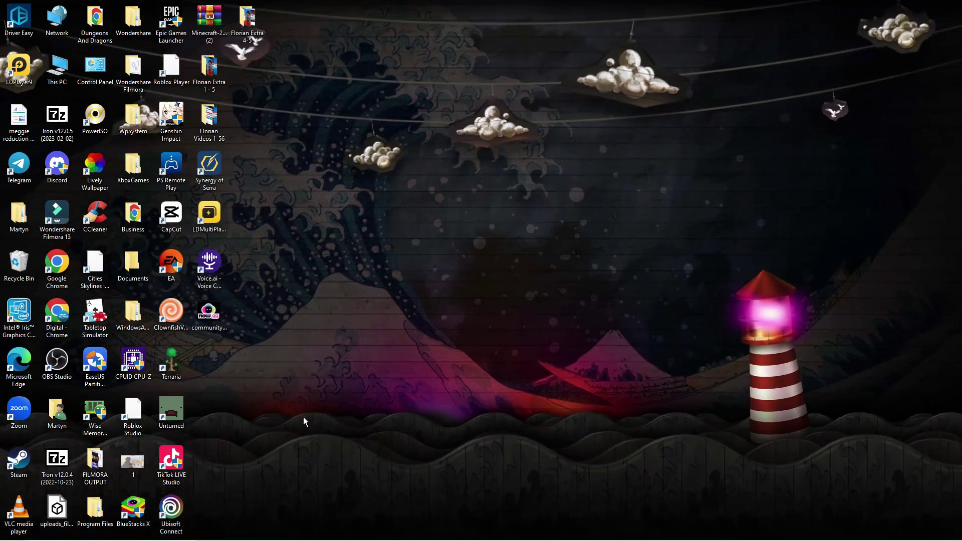
left_click(116, 530)
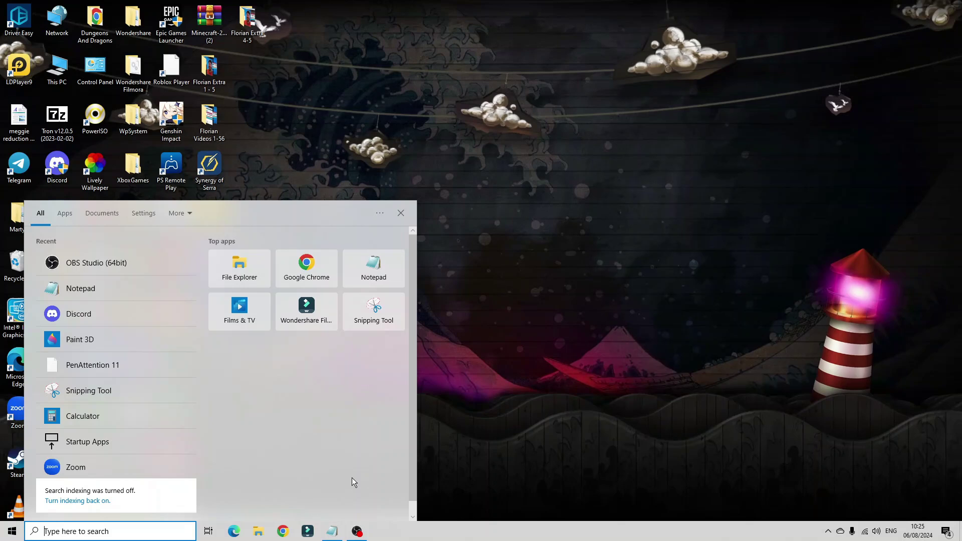
type("downloads")
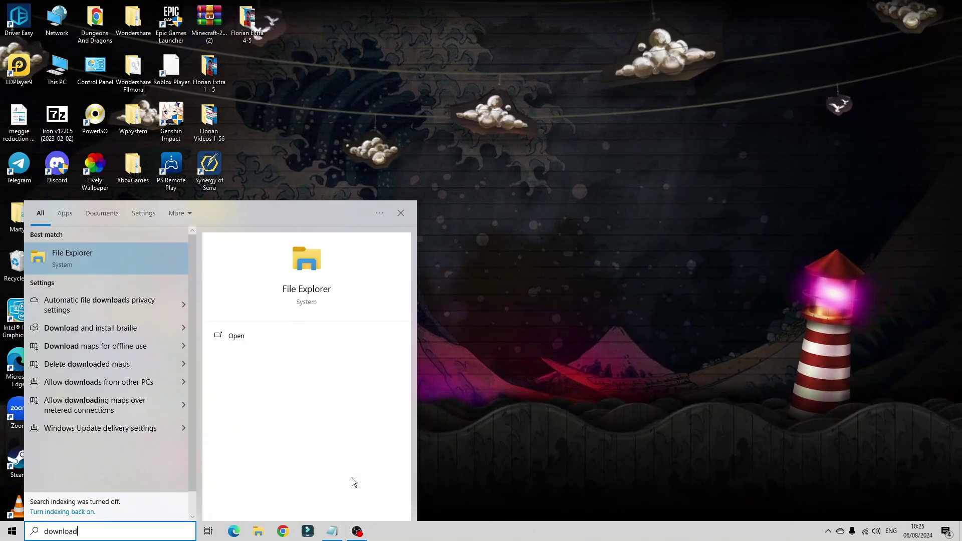
key("BackSpace")
key("BackSpace")
key("BackSpace")
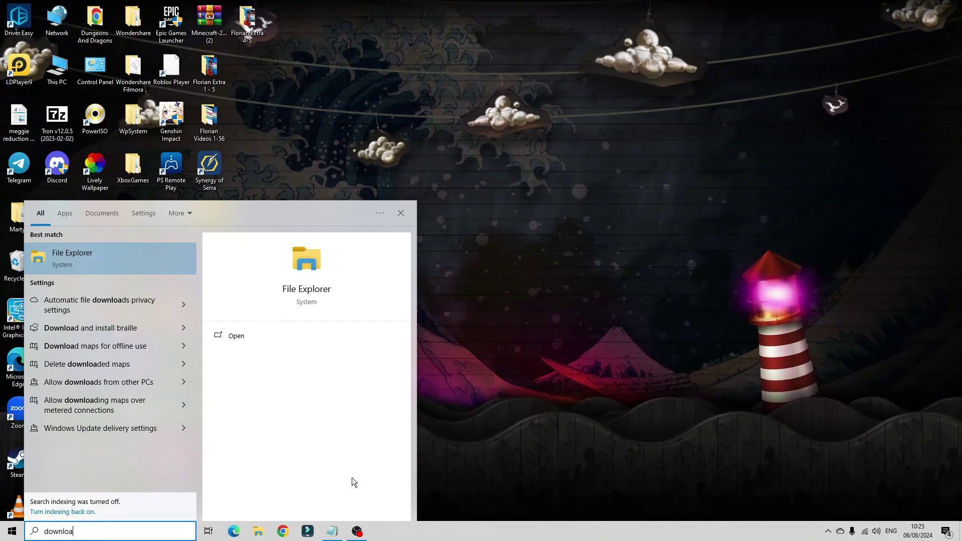
key("BackSpace")
key("BackSpace")
key("BackSpace")
key("BackSpace")
key("BackSpace")
key("BackSpace")
type("d")
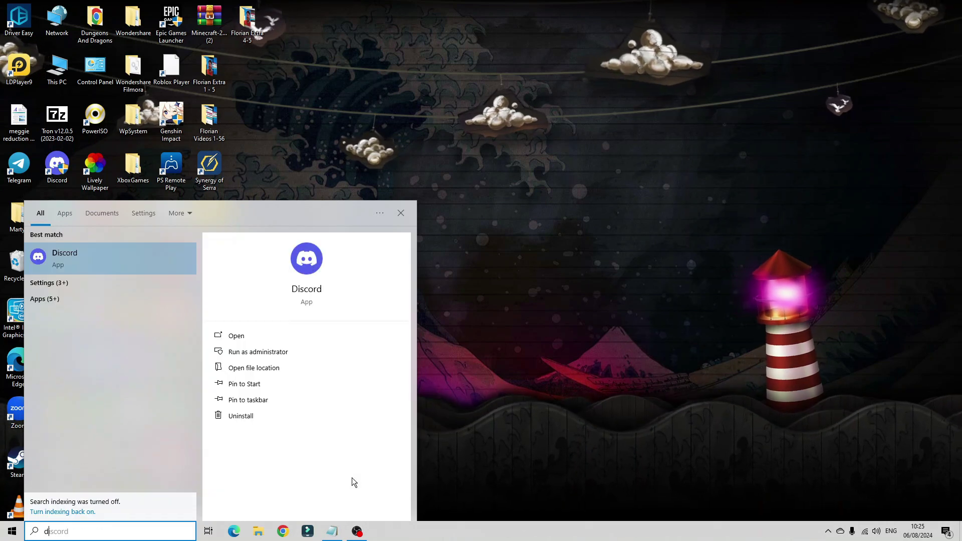
key("BackSpace")
type("file exploe")
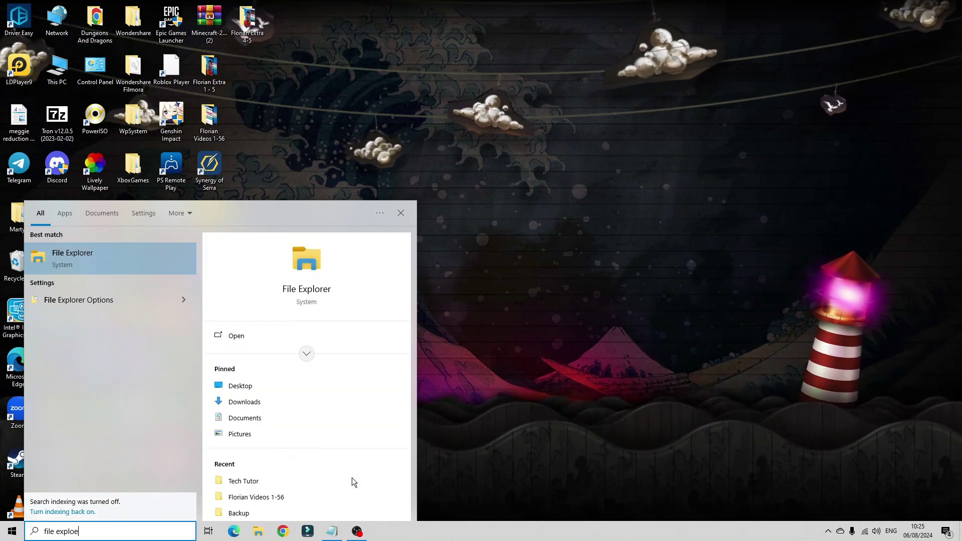
left_click(72, 263)
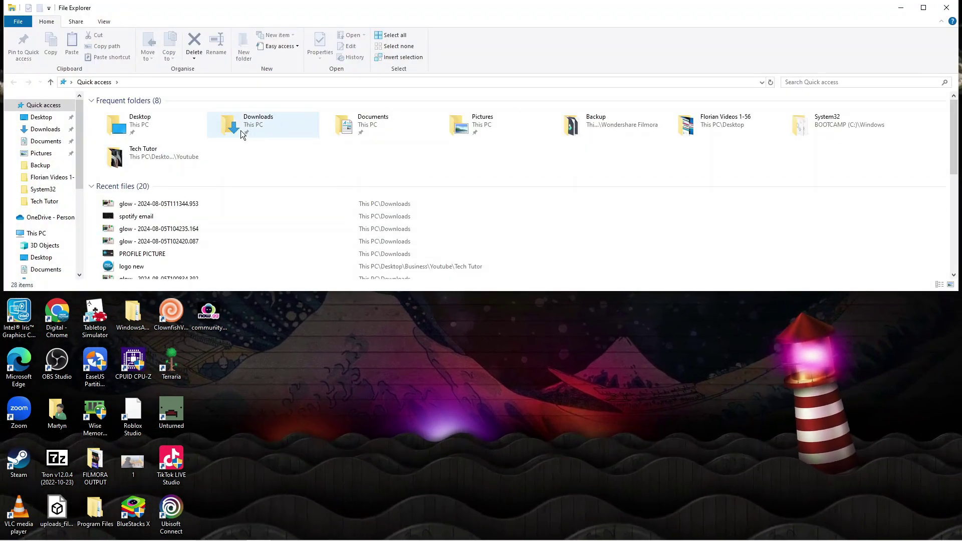
double_click(240, 130)
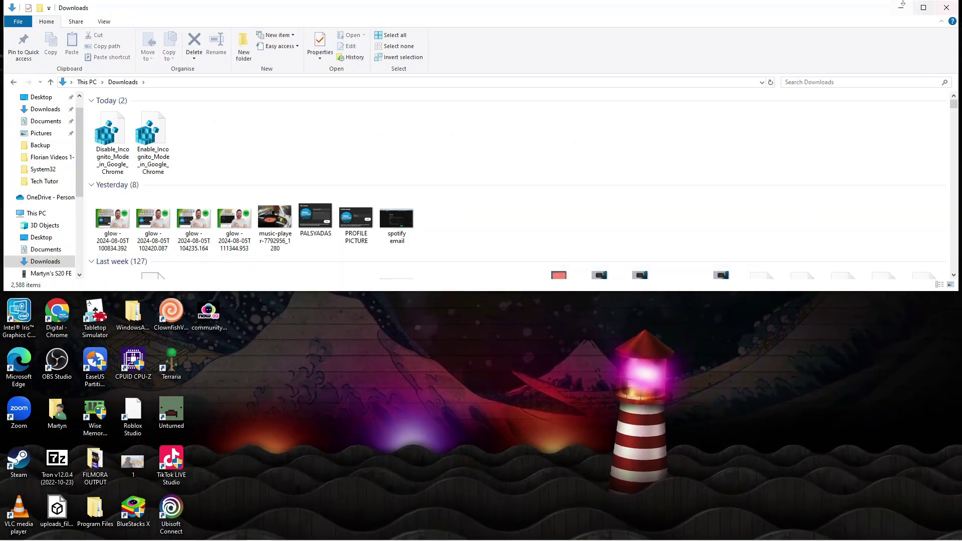
left_click(905, 8)
Step: Create a desktop folder named 'Disable incognito mode in google chrome' and open it
right_click(419, 224)
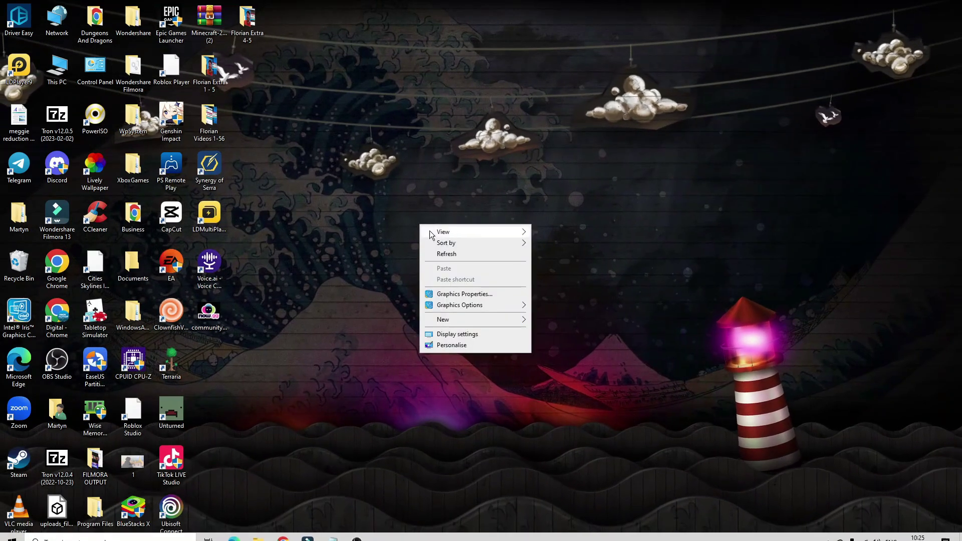
mouse_move(452, 321)
left_click(624, 320)
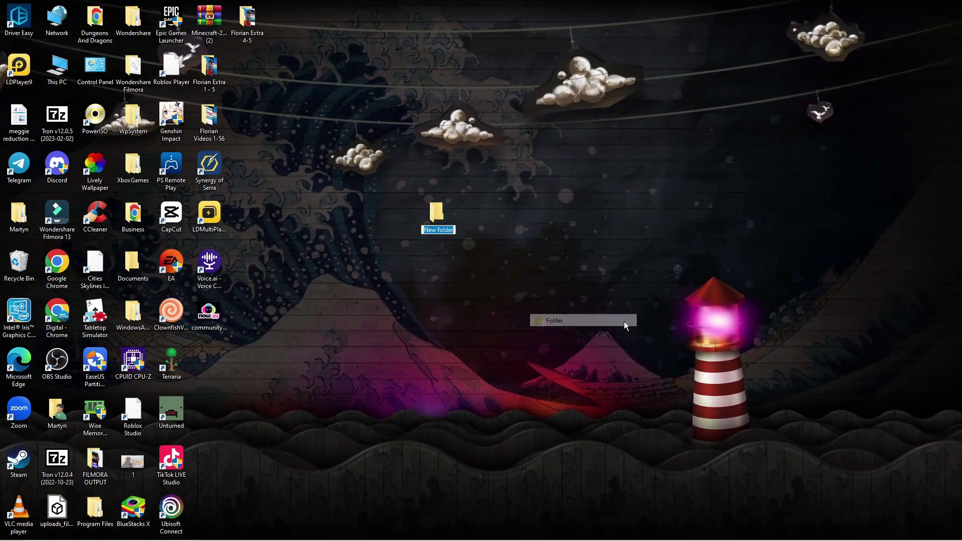
type("Disab")
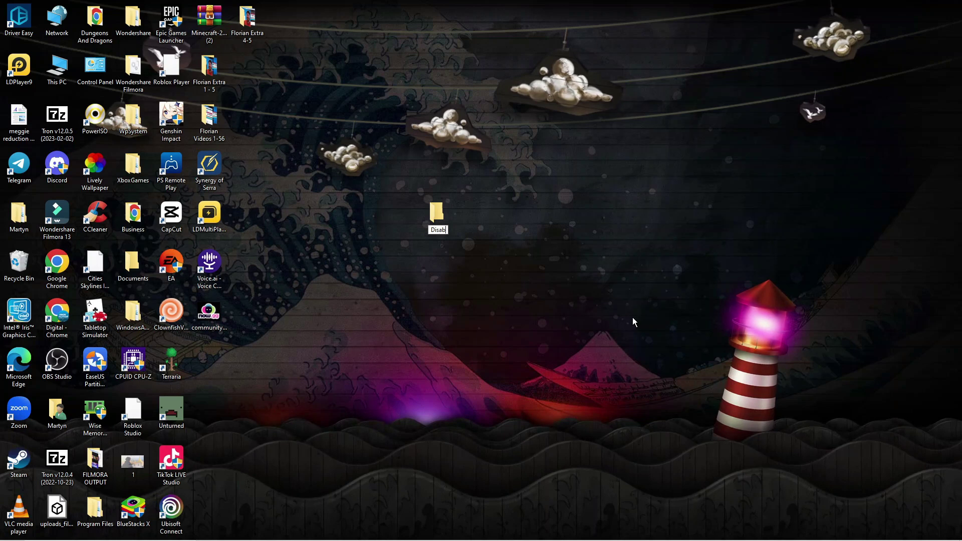
type("le incognito m")
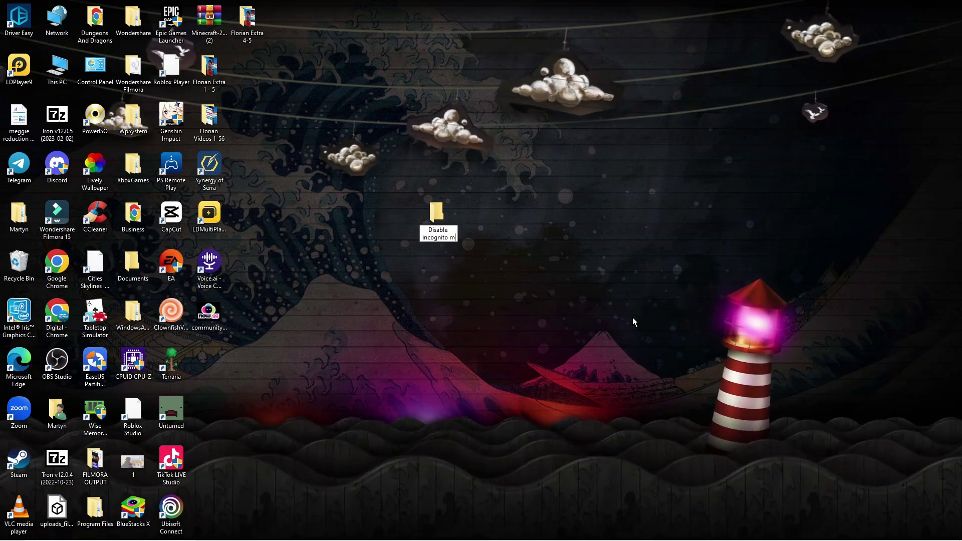
type("ode in googl")
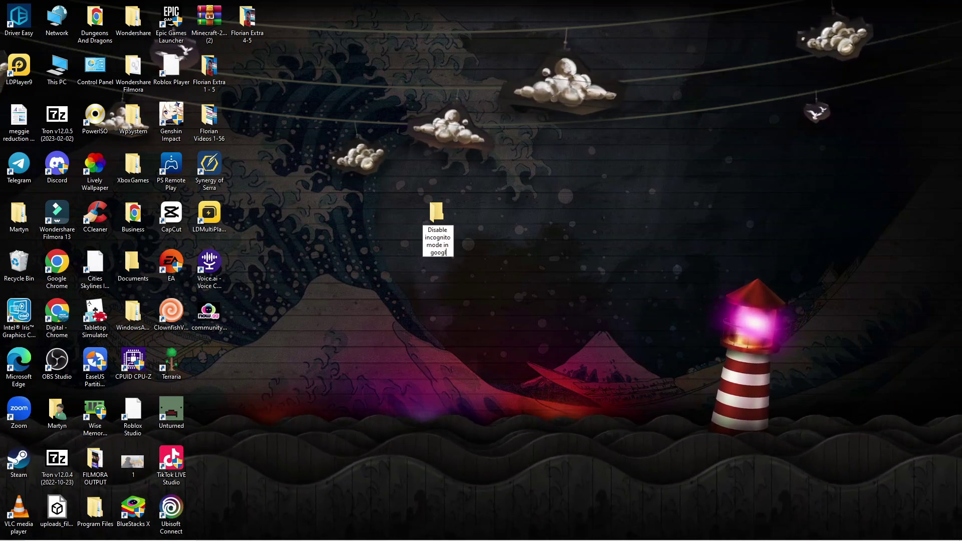
type("e chrome")
key("Return")
double_click(436, 212)
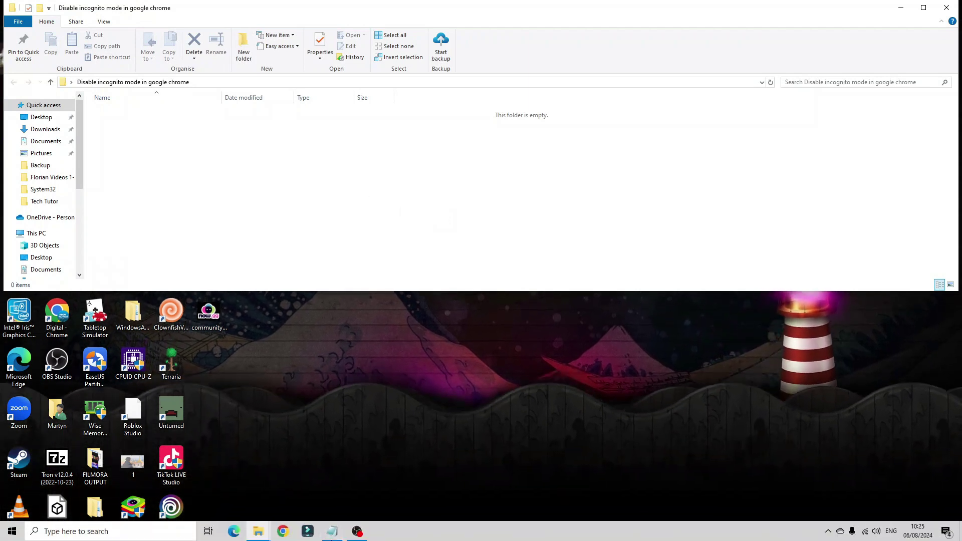
Step: Drag both Incognito .reg files from Downloads into the new folder, then minimise both windows
mouse_move(258, 532)
left_click(236, 503)
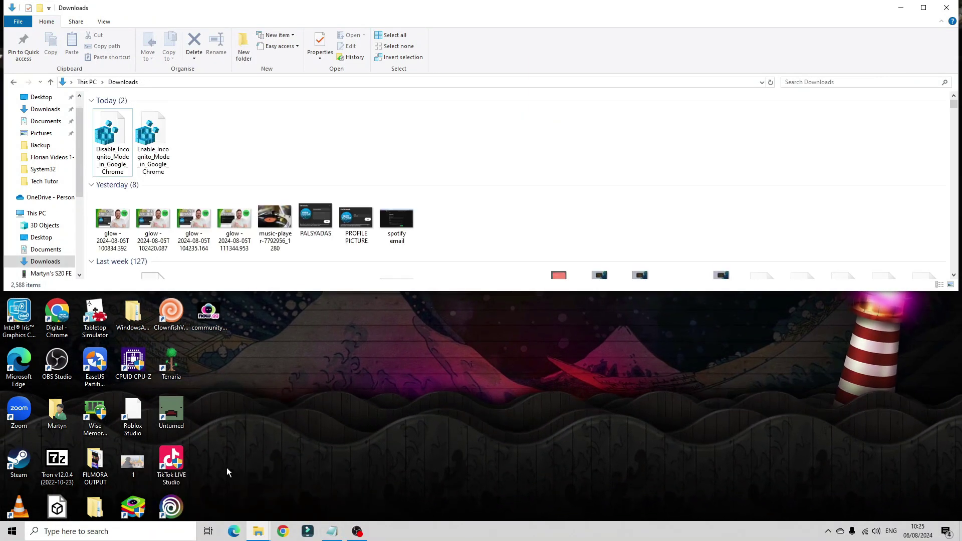
left_click(153, 150, "ctrl")
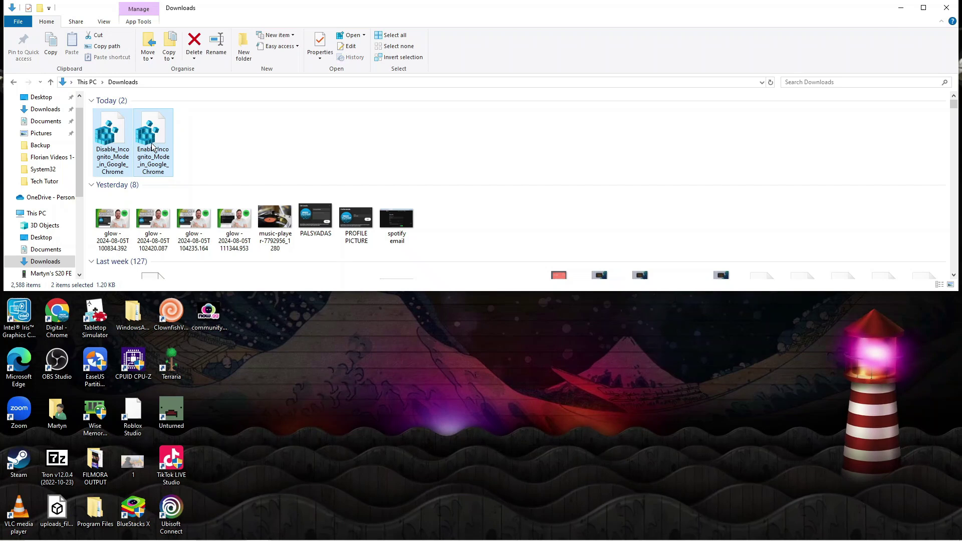
left_click_drag(151, 150, 393, 194)
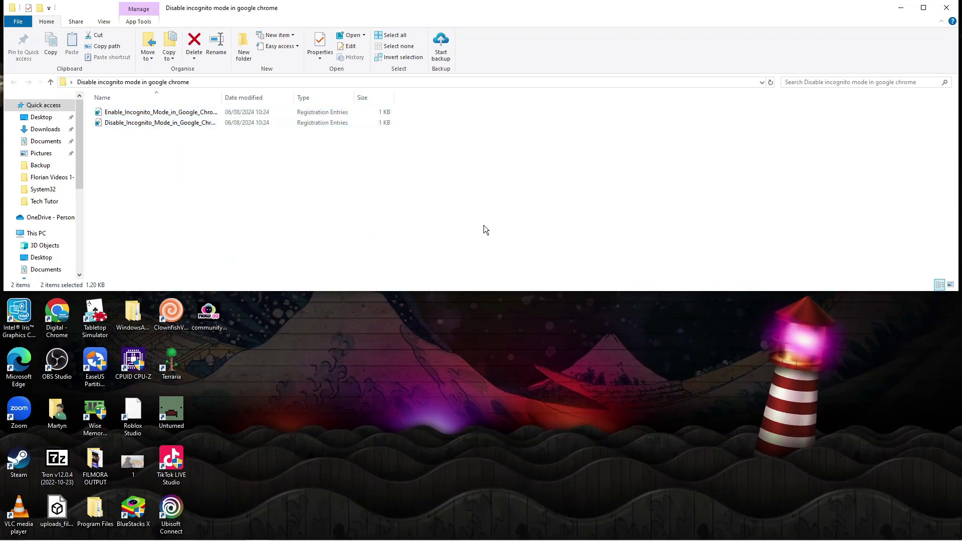
left_click(900, 7)
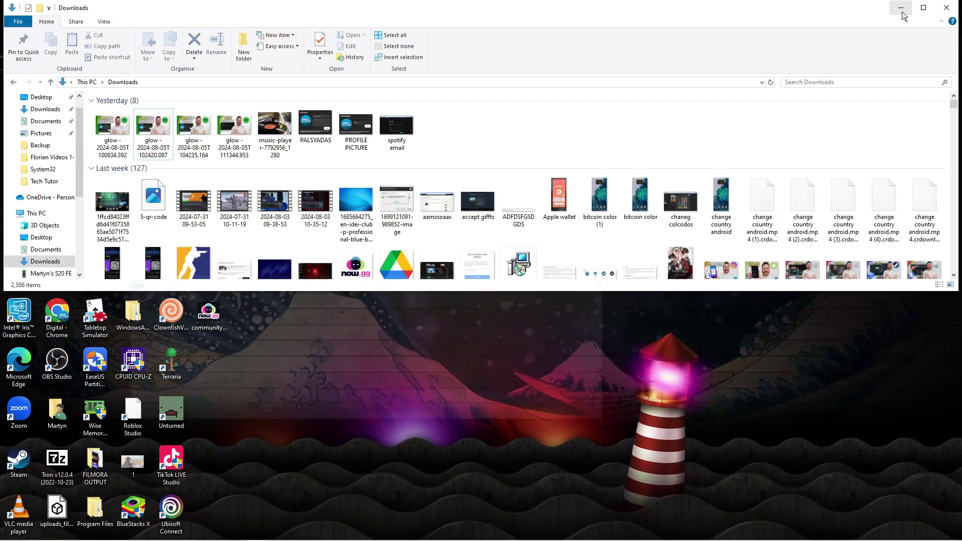
left_click(900, 8)
Step: Merge Disable_Incognito_Mode_in_Google_Chrome.reg from the desktop folder and dismiss the success message
double_click(435, 221)
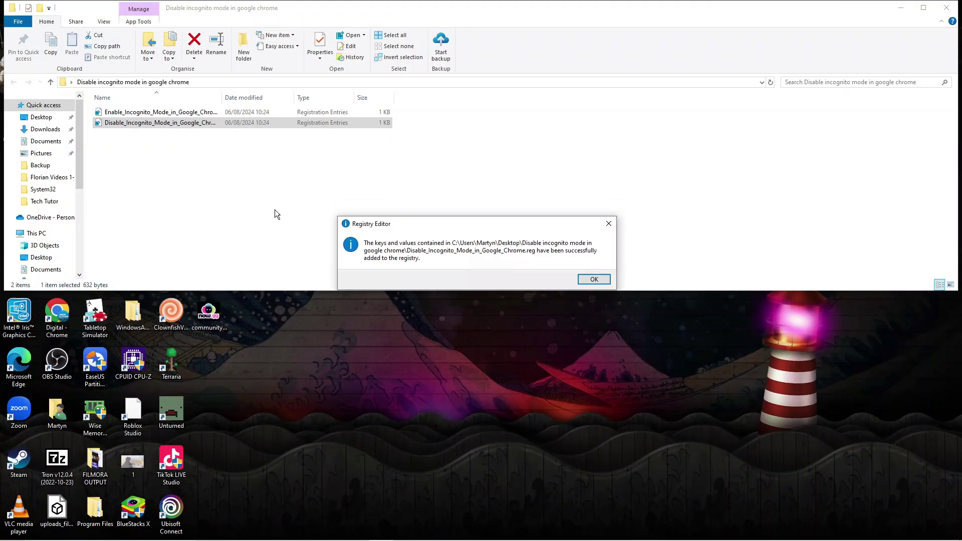
left_click(593, 279)
left_click(296, 179)
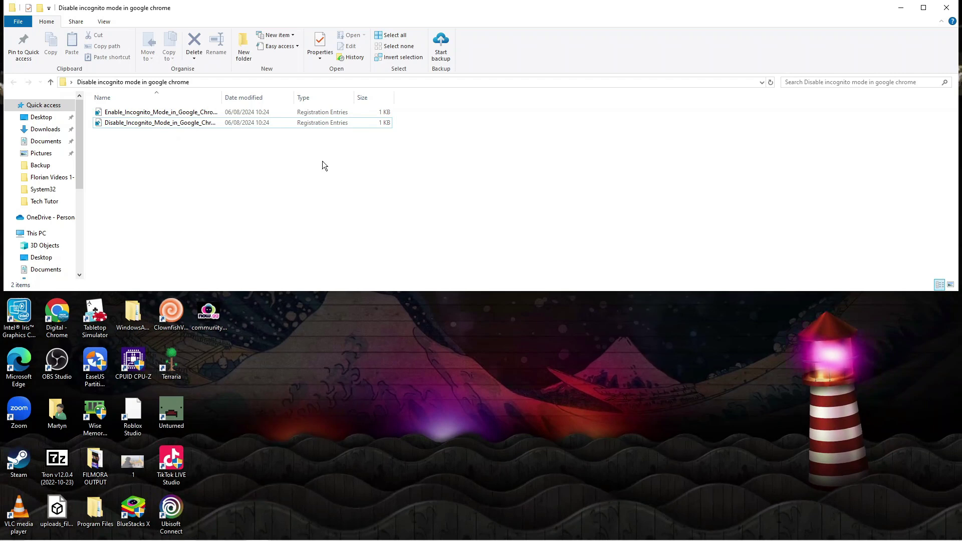
Step: Request a New Incognito window from Chrome's taskbar list and confirm it's greyed out in the menu
mouse_move(419, 533)
key("super+d")
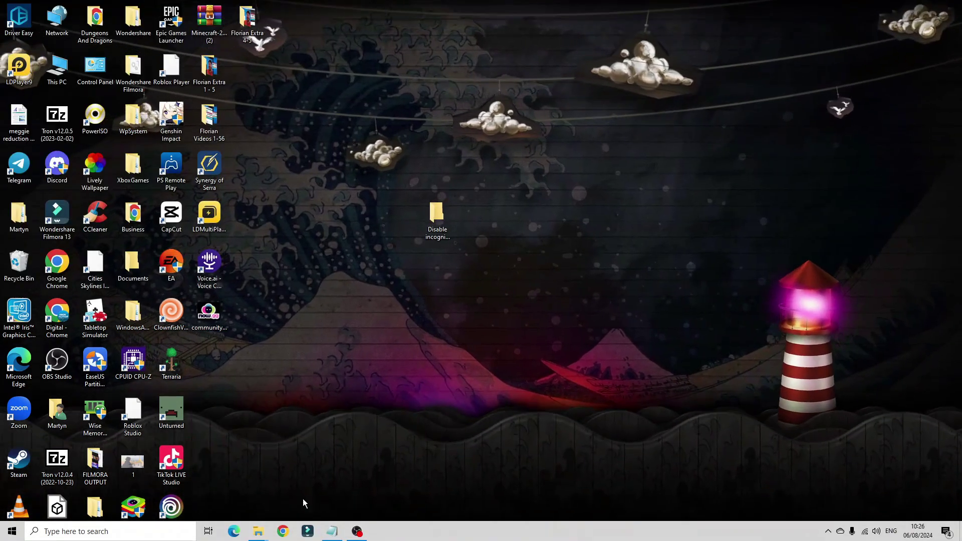
right_click(289, 537)
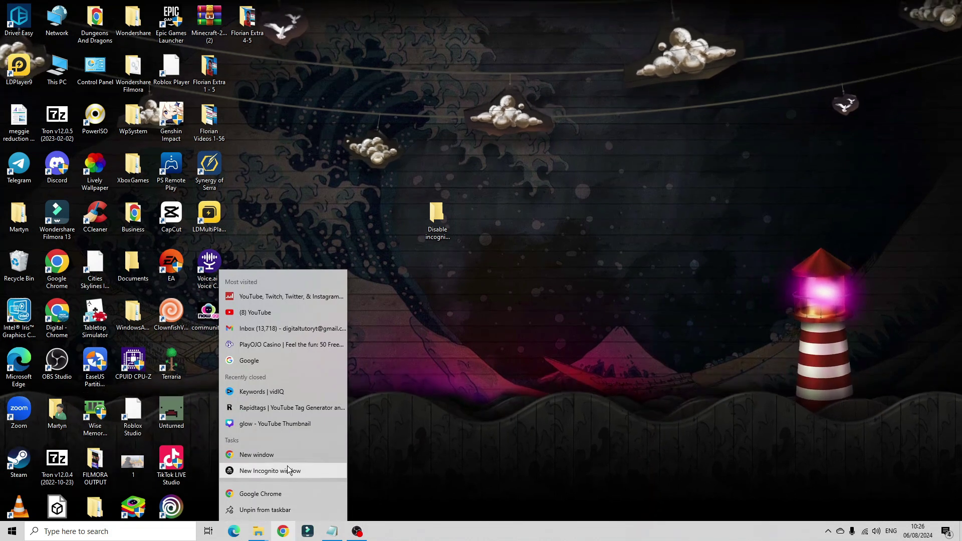
left_click(298, 471)
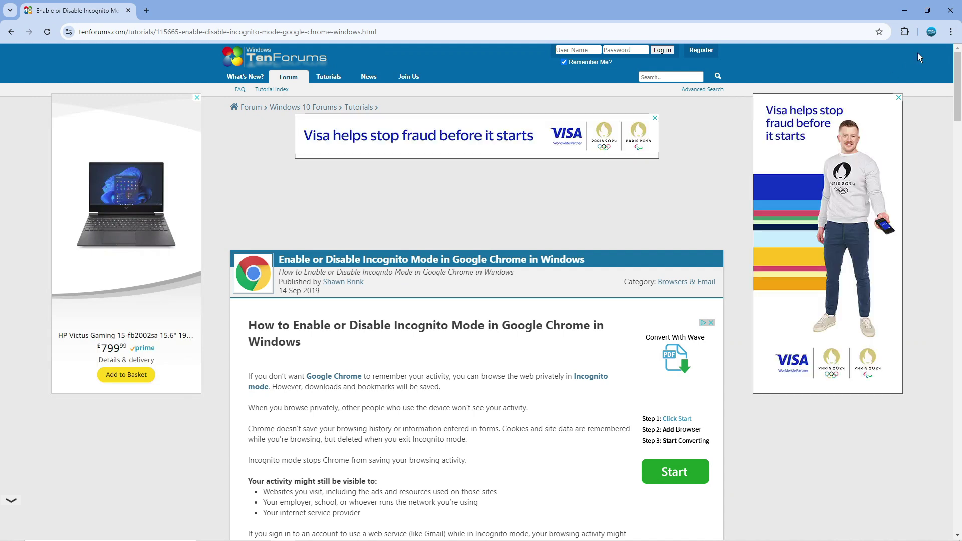
left_click(951, 34)
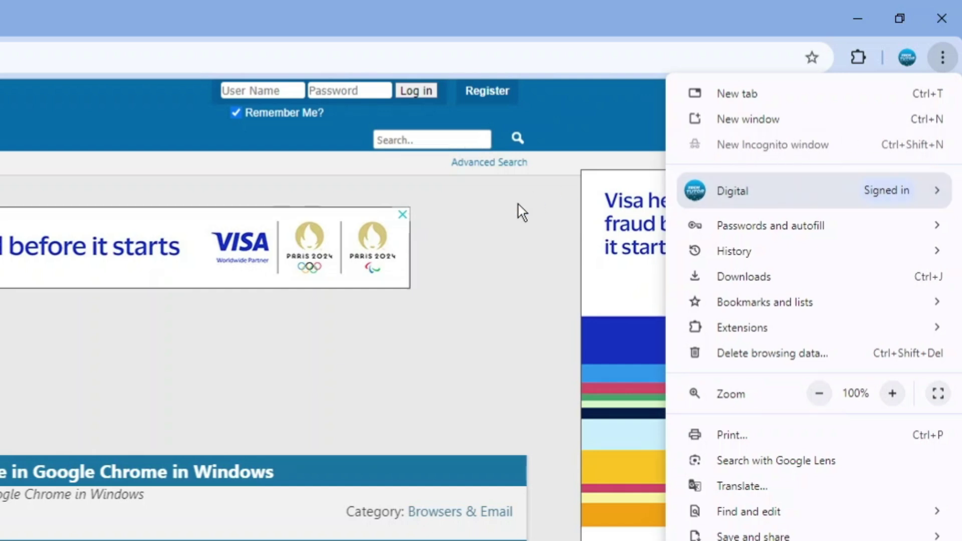
left_click(521, 225)
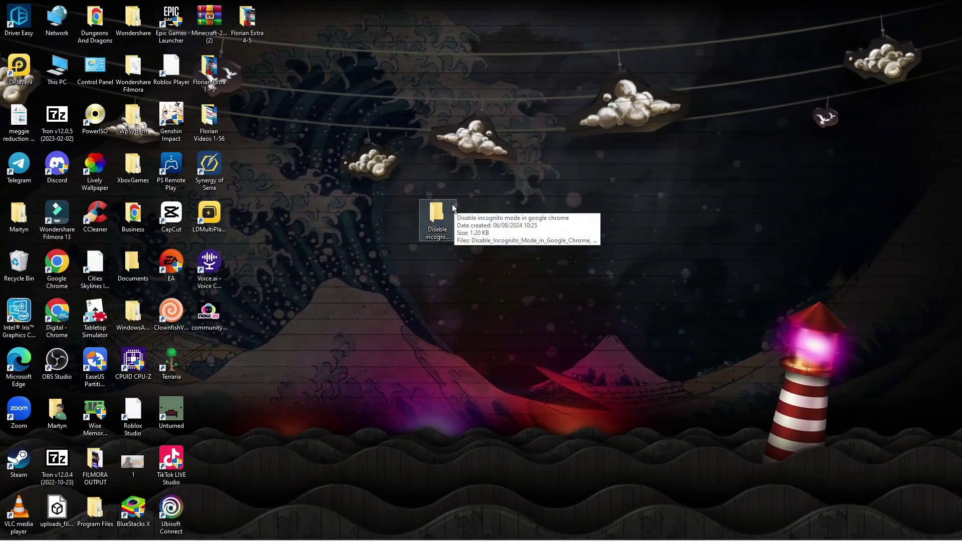
Step: Run Enable_Incognito_Mode_in_Google_Chrome.reg from the desktop folder
double_click(452, 209)
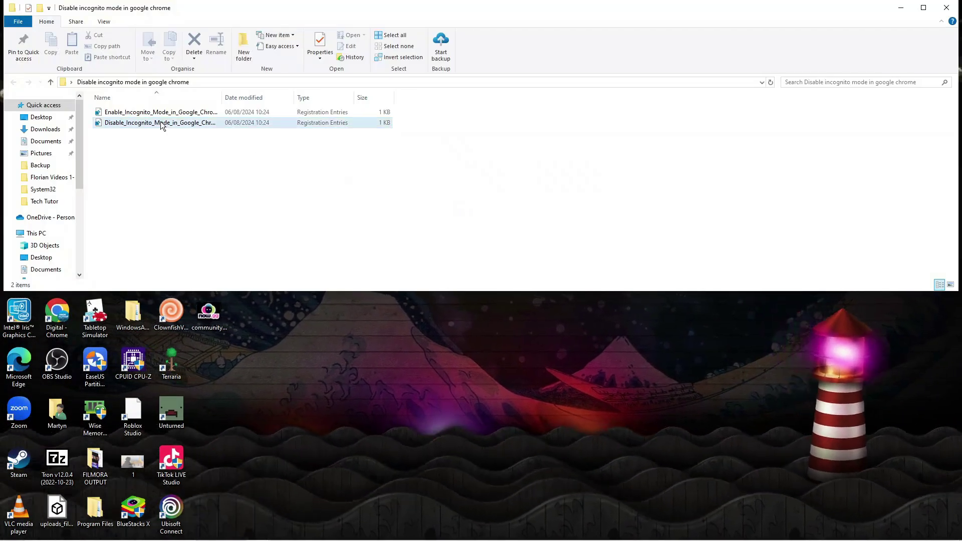
left_click(161, 112)
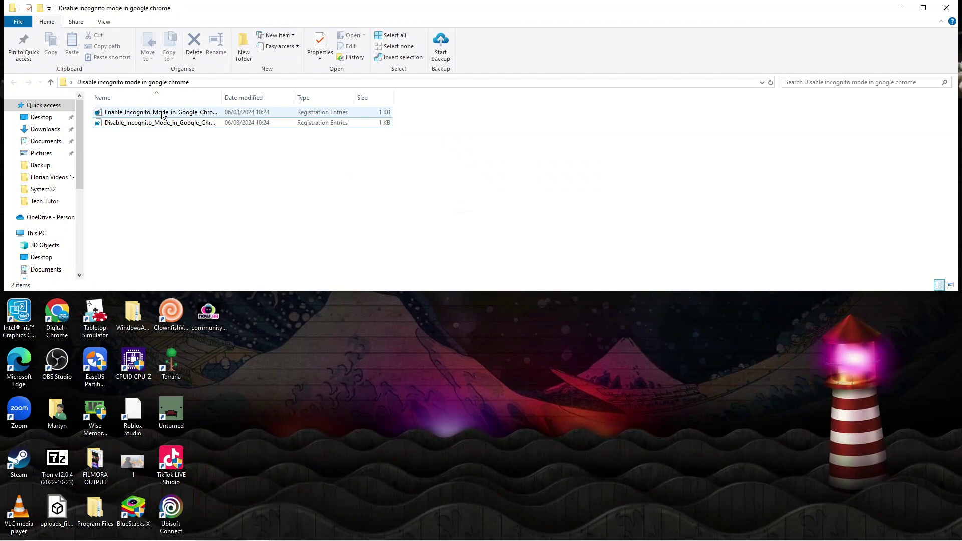
double_click(161, 113)
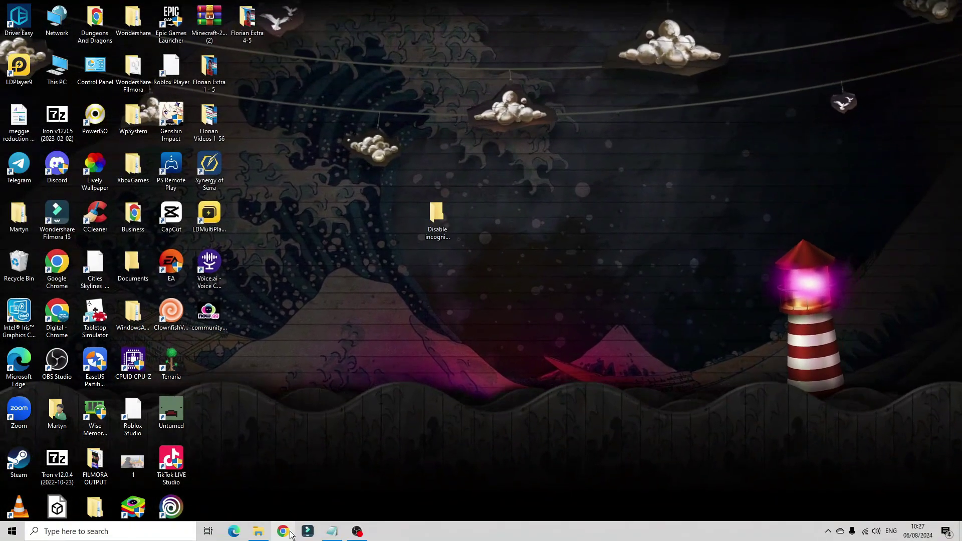
Step: Open Incognito windows from Chrome's taskbar list and the three-dot menu
right_click(283, 531)
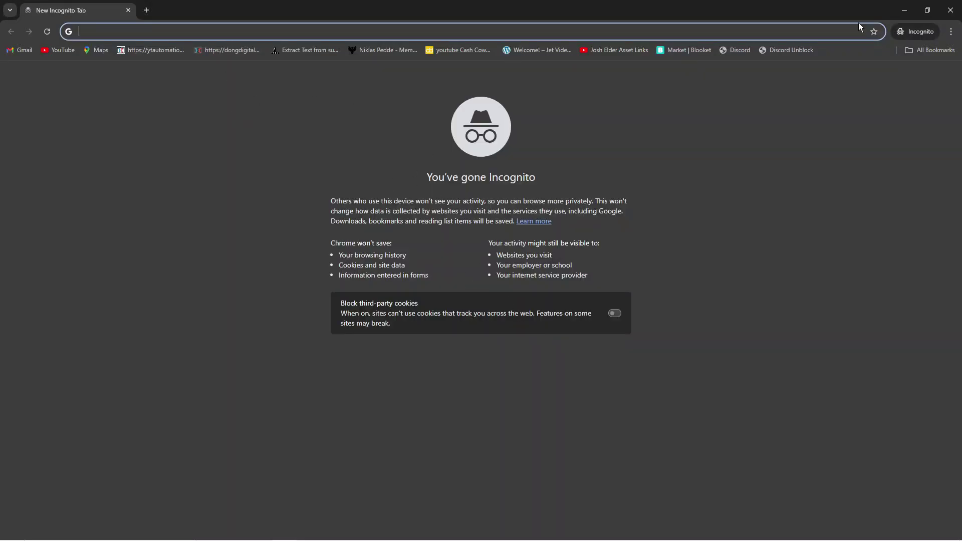
left_click(951, 32)
left_click(865, 75)
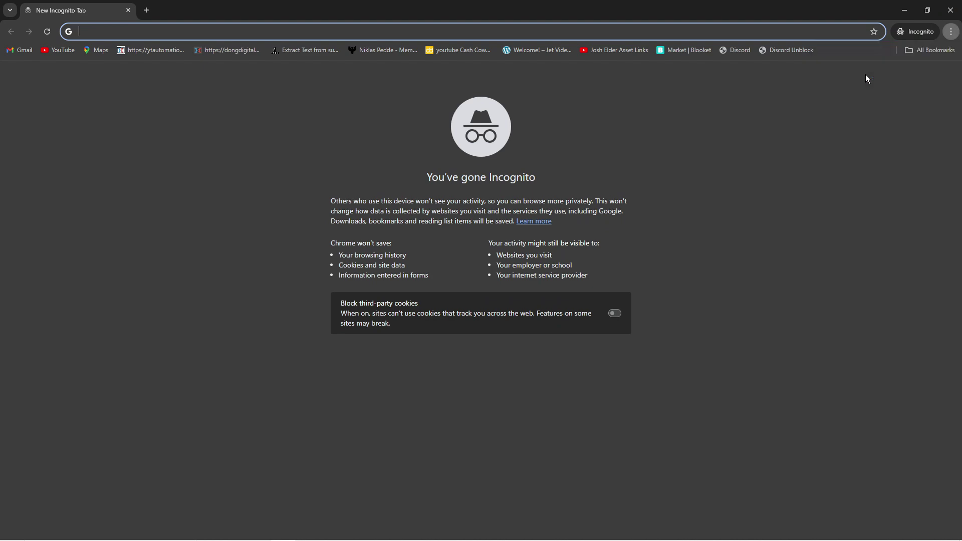